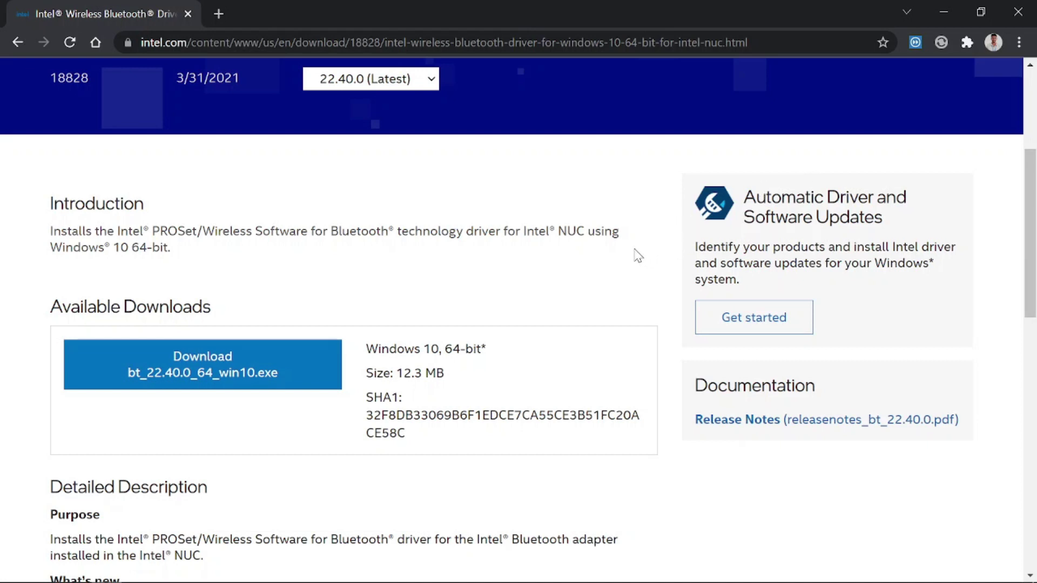
Go from Start to Settings > Devices, listing the USB mouse, boAt audio devices and LG TVs
{"action": "scroll", "coordinate": [279, 250], "scroll_direction": "up", "scroll_amount": 5}
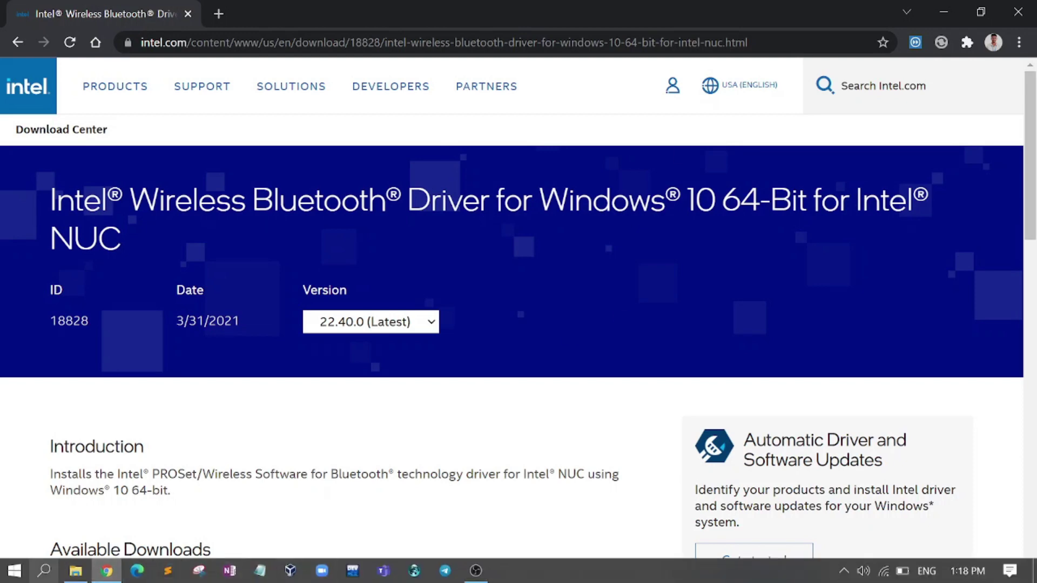
{"action": "left_click", "coordinate": [15, 571]}
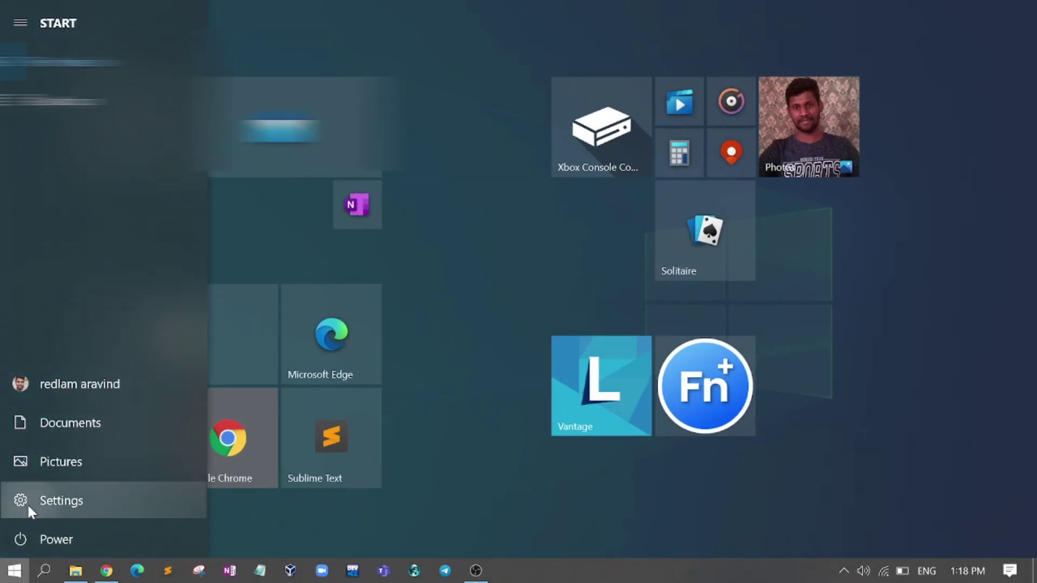
{"action": "left_click", "coordinate": [27, 504]}
{"action": "left_click", "coordinate": [411, 294]}
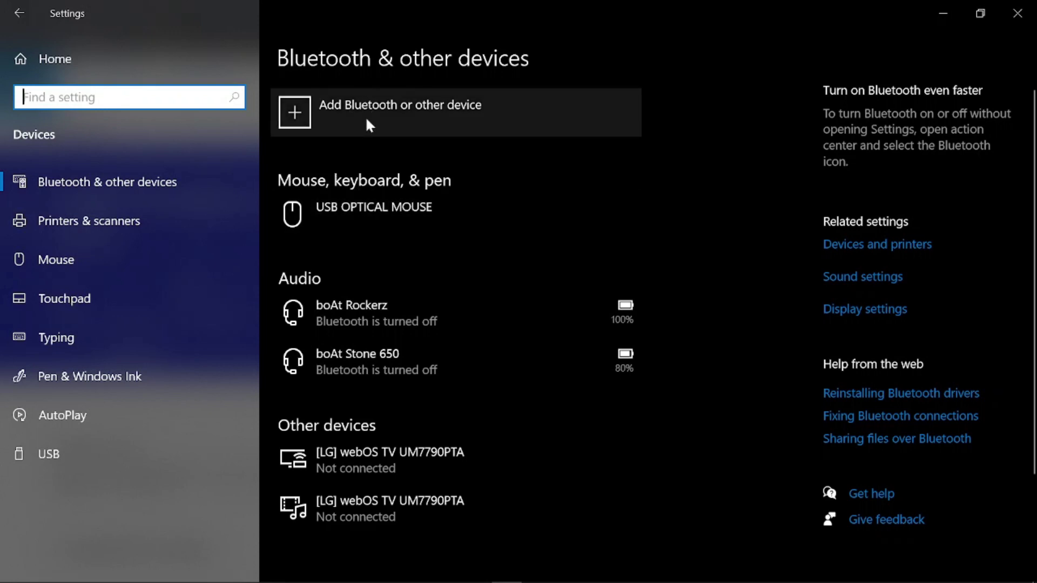
Minimize Settings and highlight the Intel Bluetooth driver page's title and web address
{"action": "left_click", "coordinate": [933, 14]}
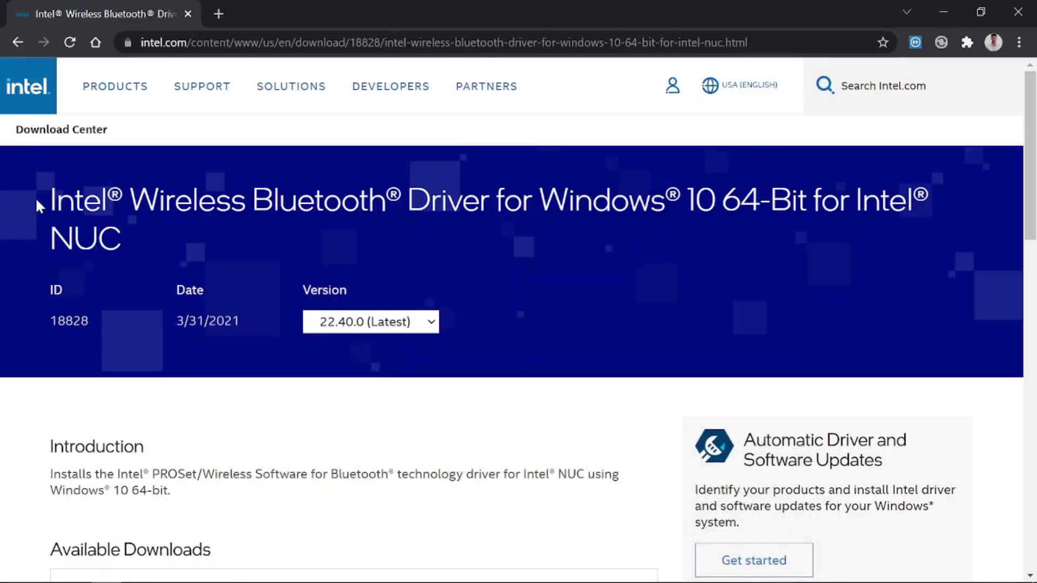
{"action": "left_click_drag", "start_coordinate": [38, 205], "coordinate": [142, 238]}
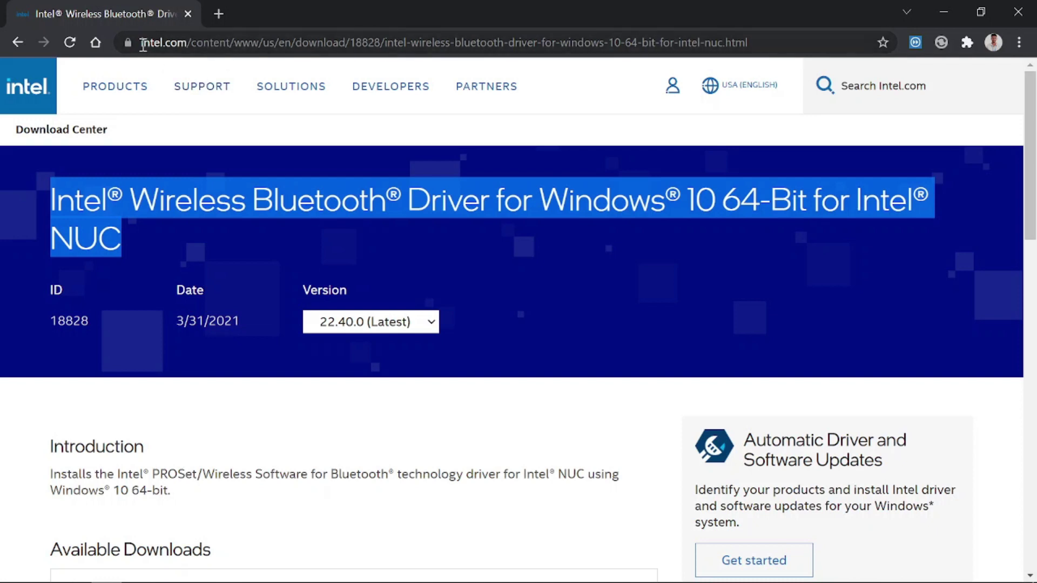
{"action": "left_click_drag", "start_coordinate": [143, 44], "coordinate": [748, 41]}
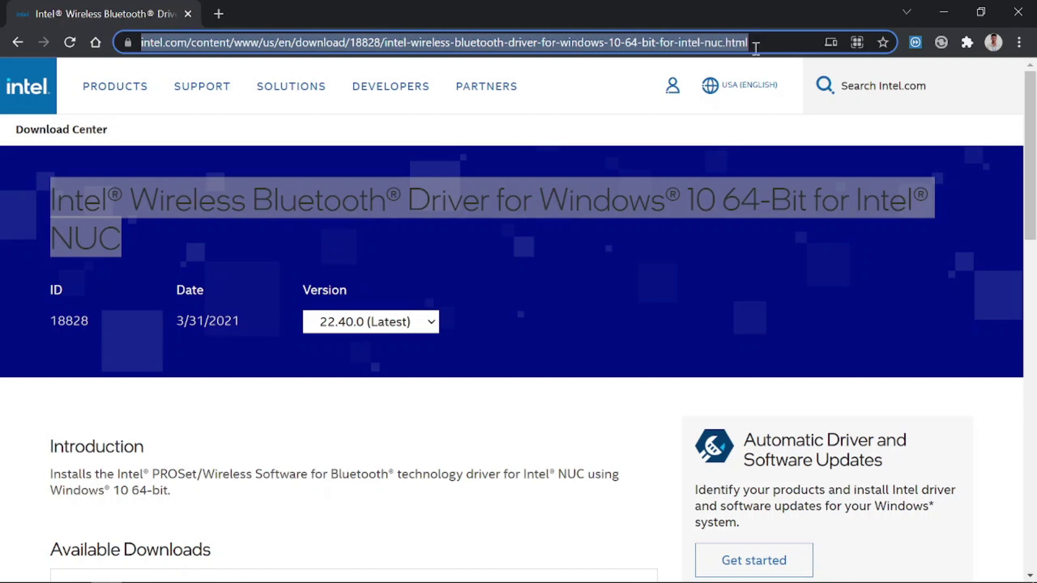
Highlight the driver's Windows® 10 64-bit requirement further down the page
{"action": "scroll", "coordinate": [358, 296], "scroll_direction": "down", "scroll_amount": 1}
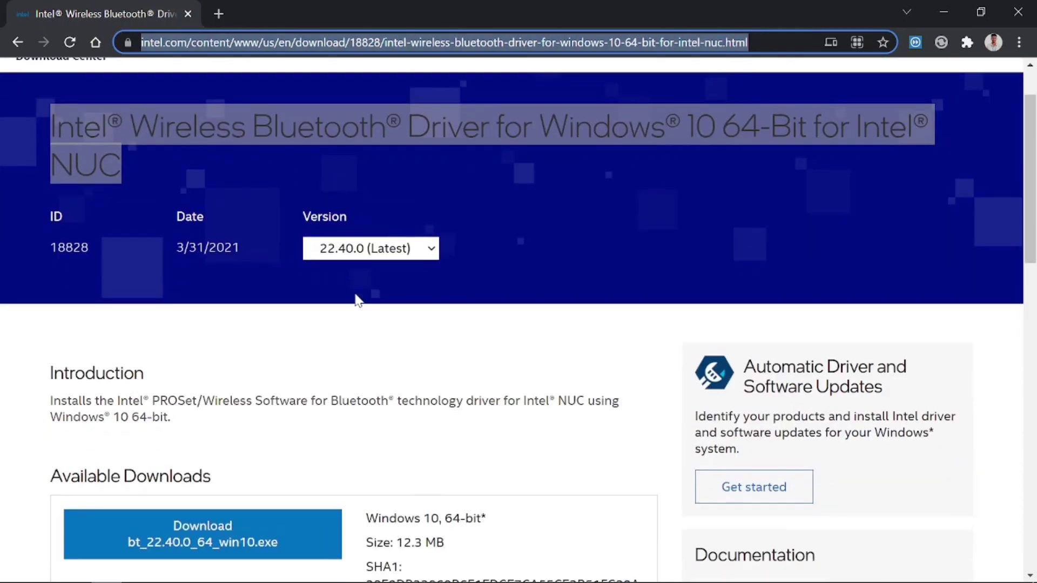
{"action": "scroll", "coordinate": [358, 296], "scroll_direction": "down", "scroll_amount": 3}
{"action": "scroll", "coordinate": [335, 301], "scroll_direction": "up", "scroll_amount": 4}
{"action": "scroll", "coordinate": [342, 349], "scroll_direction": "down", "scroll_amount": 3}
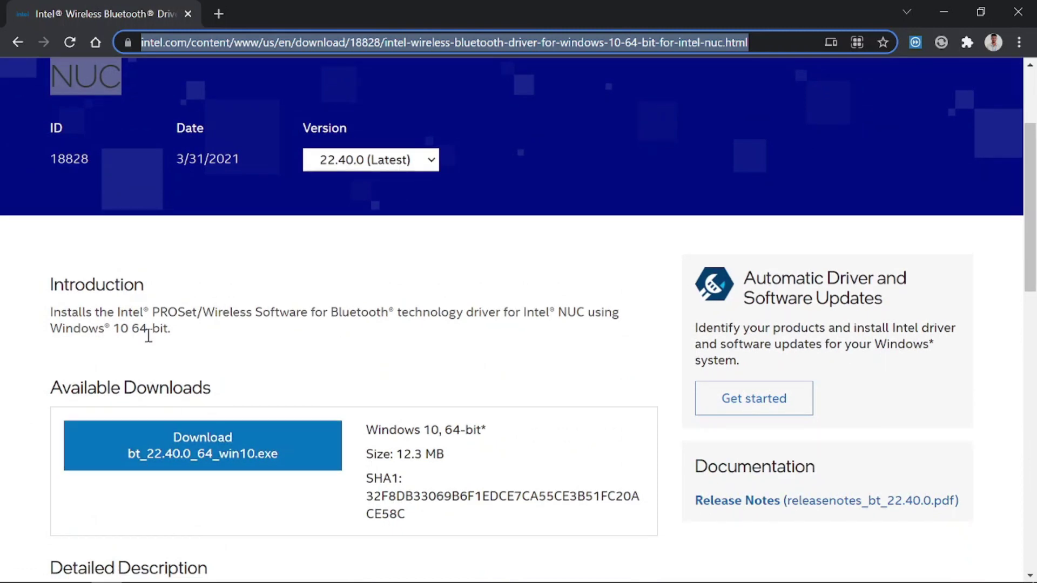
{"action": "left_click_drag", "start_coordinate": [49, 333], "coordinate": [174, 334]}
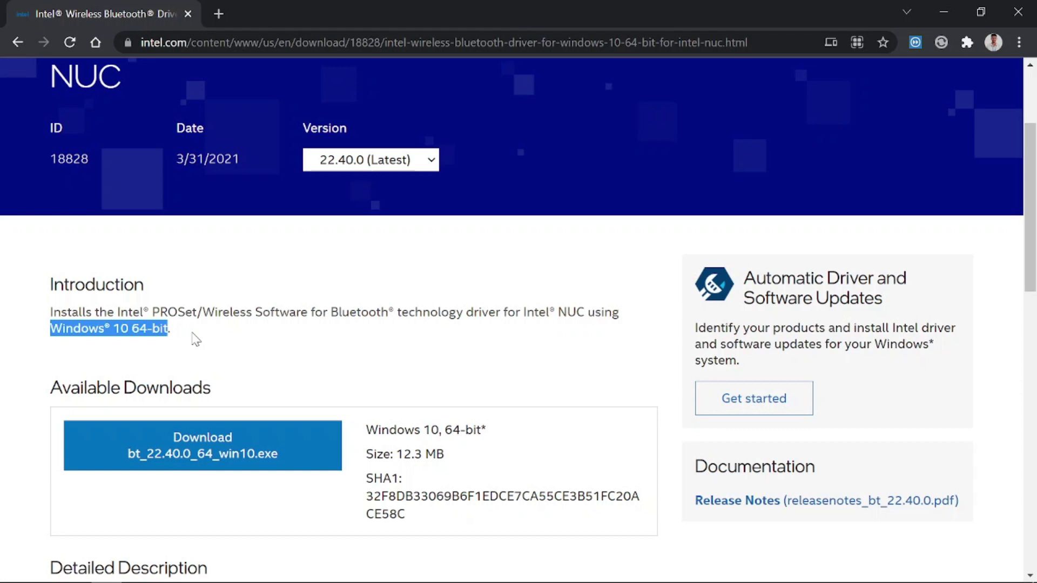
Download and launch bt_22.40.0_64_win10.exe, briefly opening and closing Action Center while it loads
{"action": "left_click", "coordinate": [179, 445]}
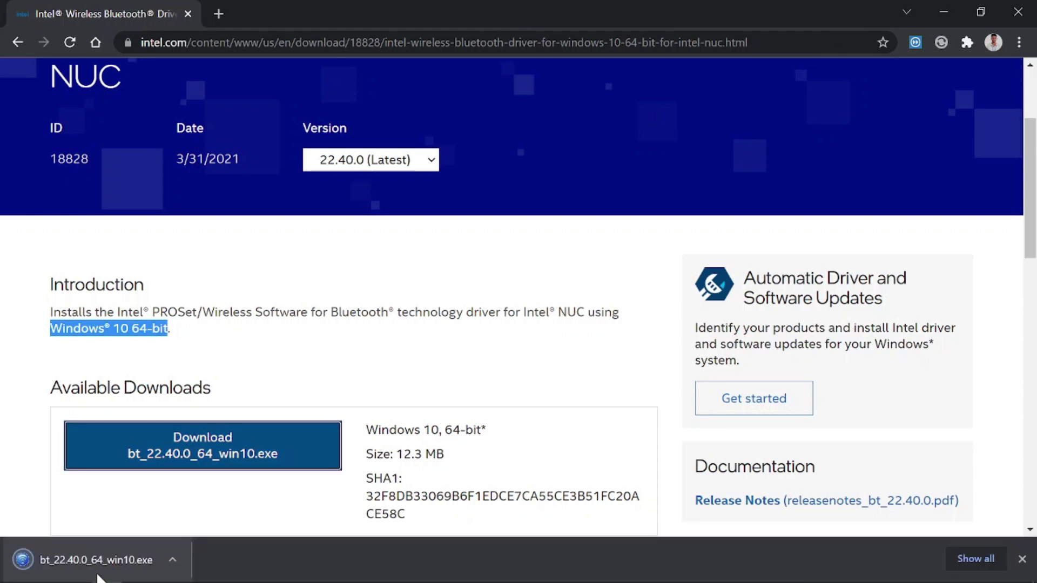
{"action": "left_click", "coordinate": [98, 575]}
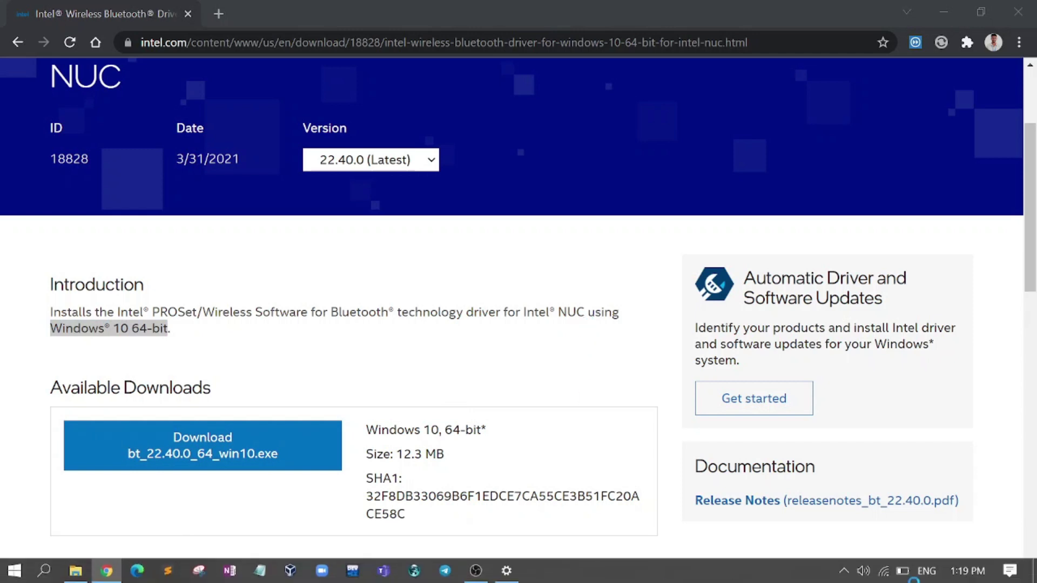
{"action": "key", "text": "super+a"}
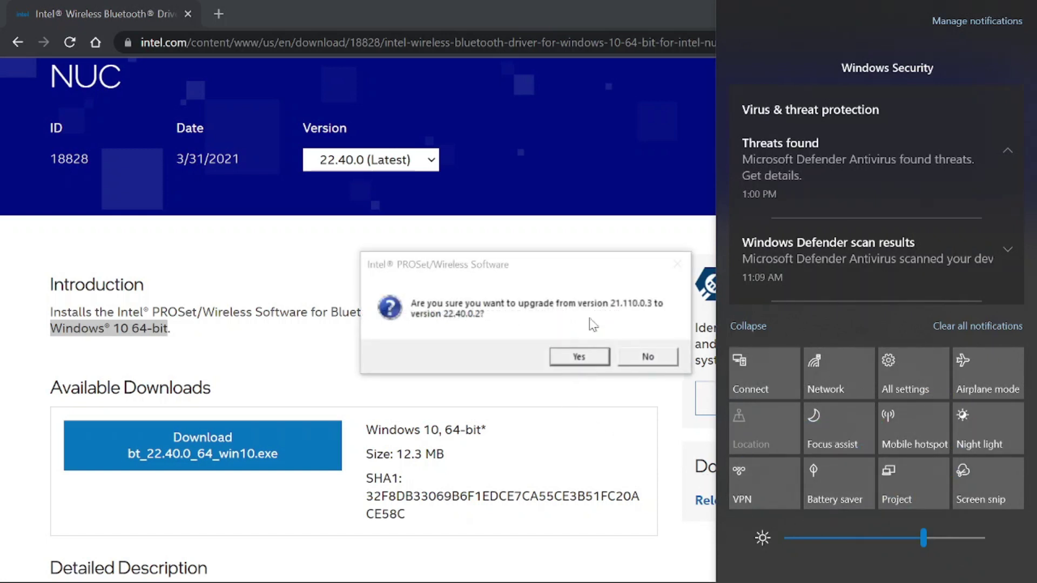
{"action": "left_click", "coordinate": [412, 313]}
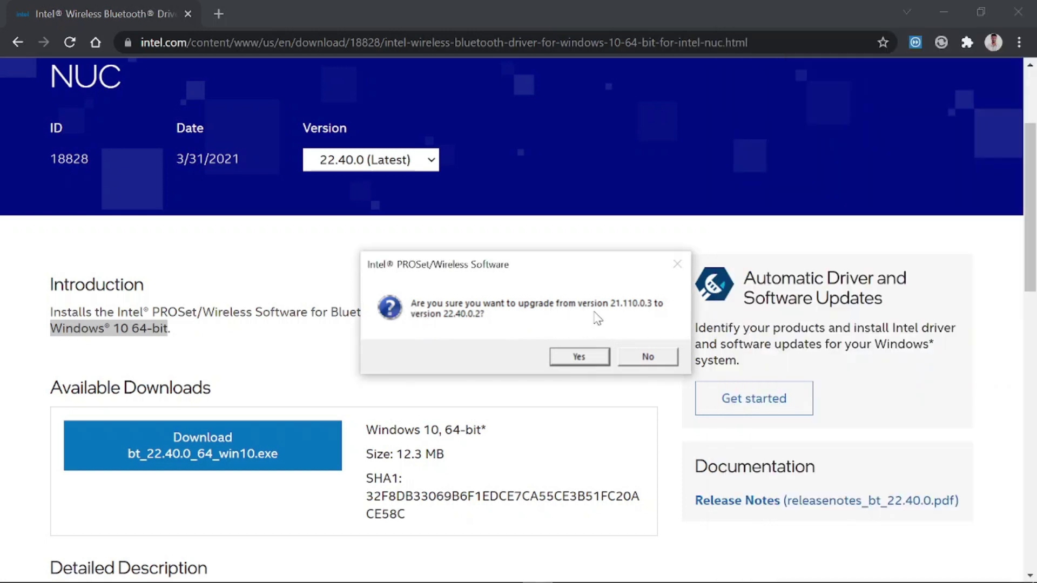
Confirm the upgrade to 22.40.0.2, accept the license and choose the Complete setup type
{"action": "left_click", "coordinate": [593, 363]}
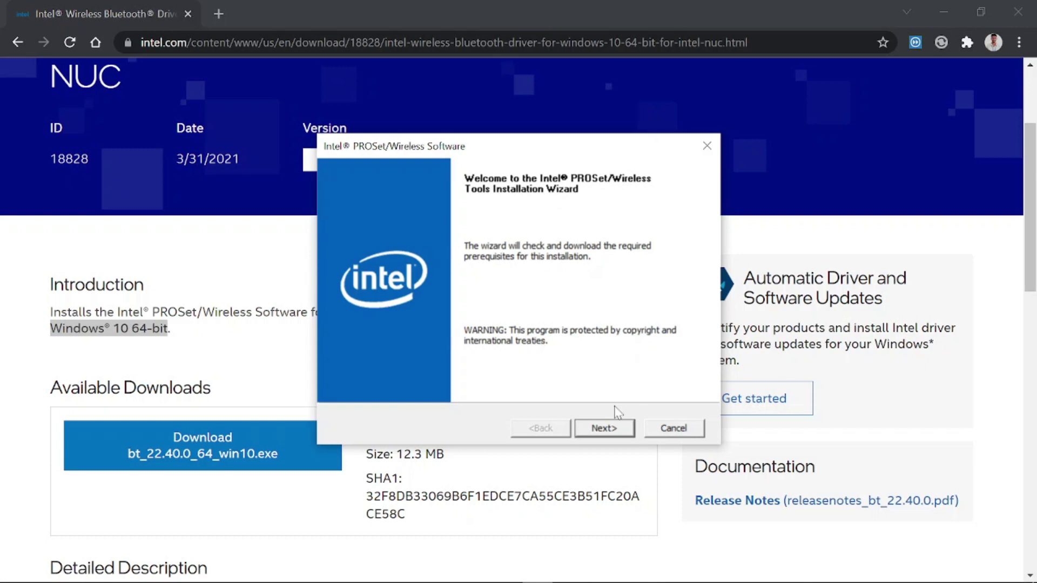
{"action": "left_click", "coordinate": [605, 430]}
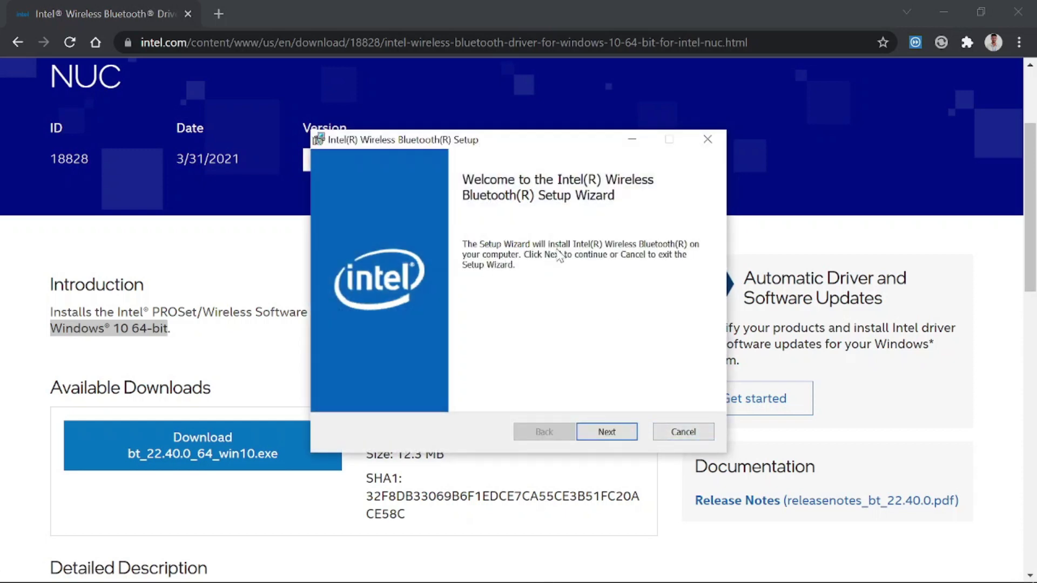
{"action": "left_click", "coordinate": [606, 432]}
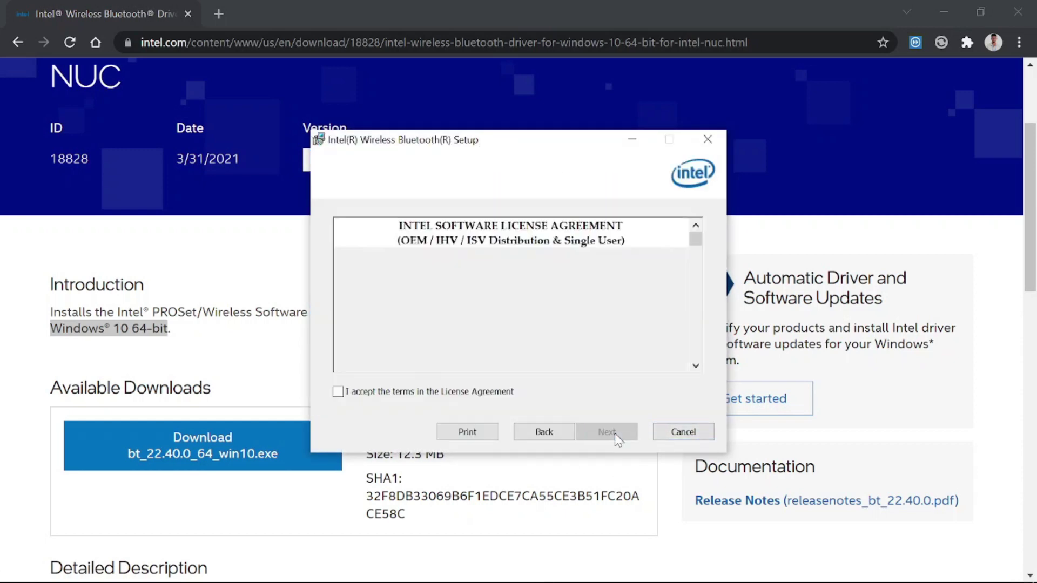
{"action": "left_click", "coordinate": [338, 392]}
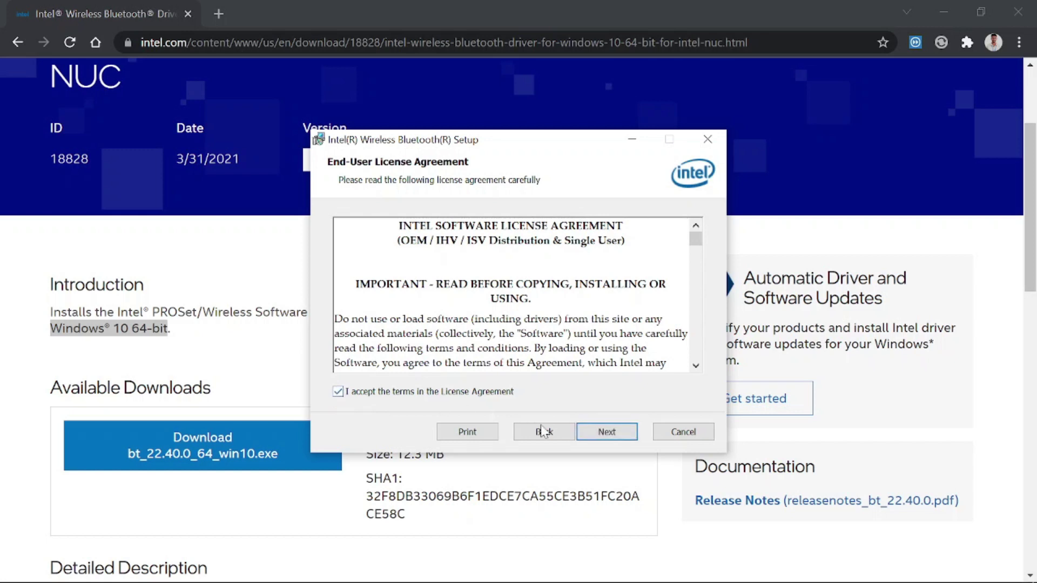
{"action": "left_click", "coordinate": [607, 431]}
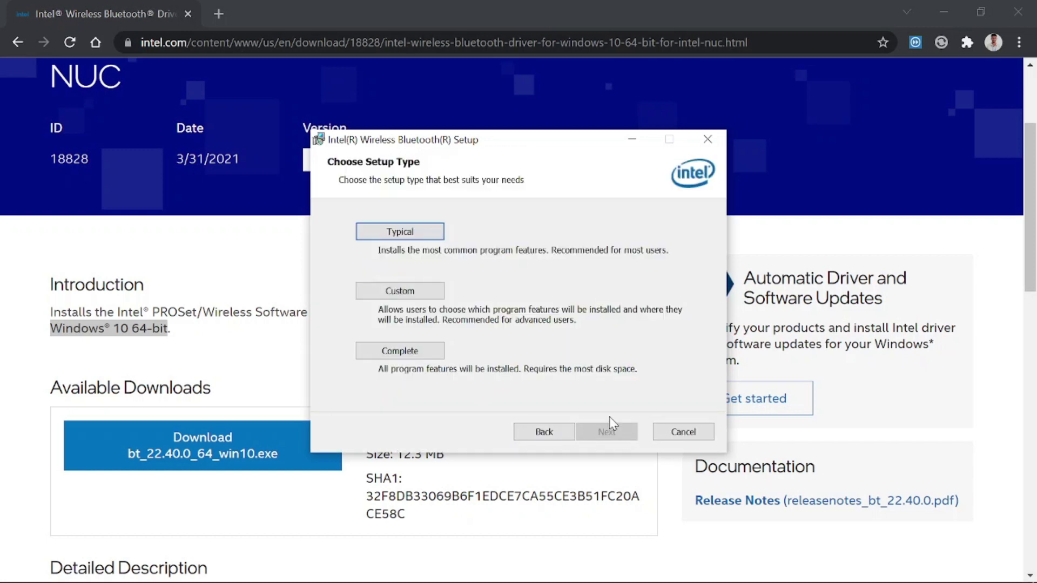
{"action": "left_click", "coordinate": [399, 350]}
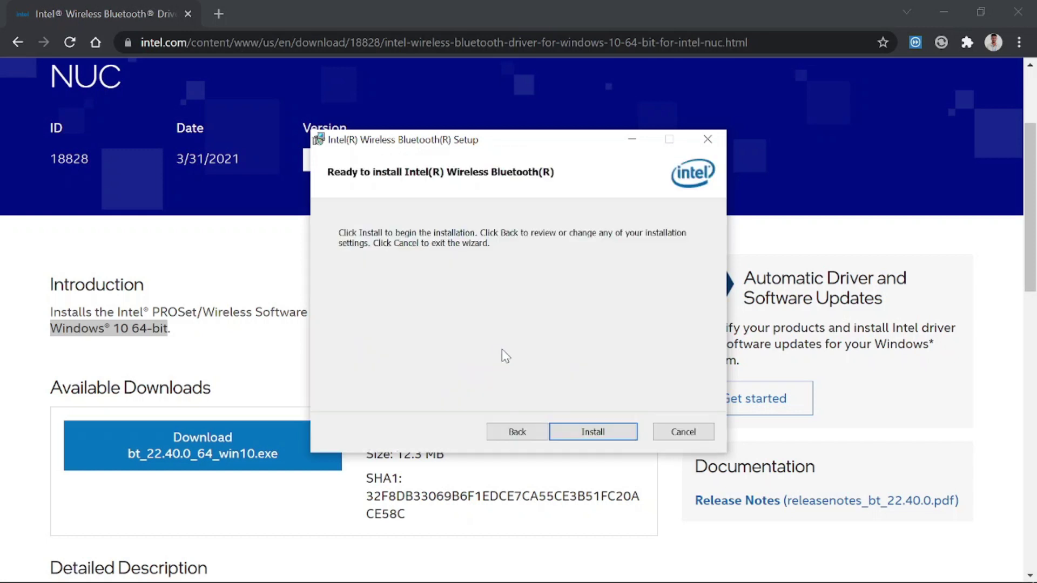
Start the Intel Wireless Bluetooth installation and nudge the installer window aside while it runs
{"action": "left_click", "coordinate": [597, 432]}
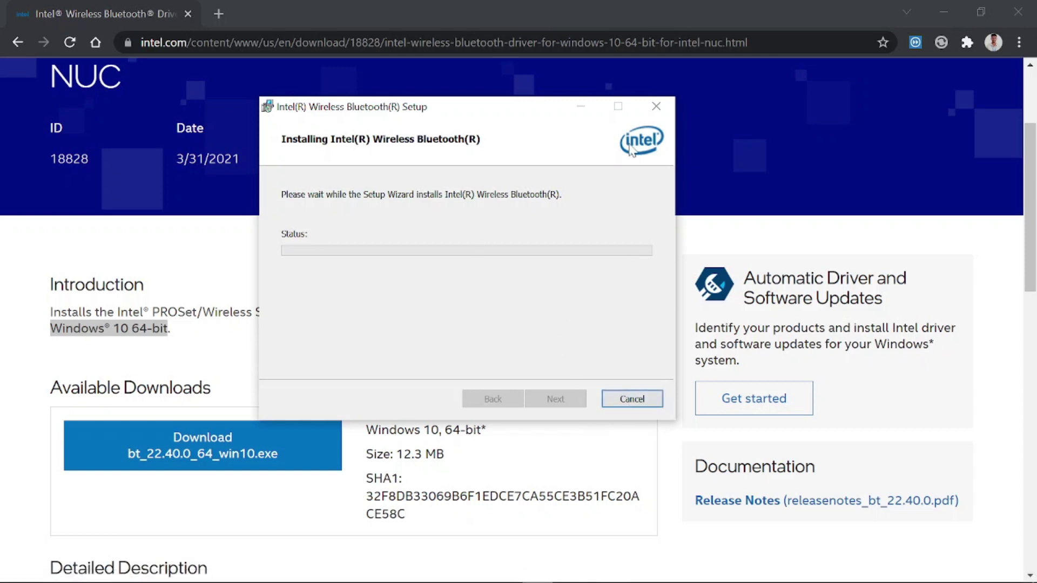
{"action": "mouse_move", "coordinate": [479, 115]}
{"action": "left_mouse_down"}
{"action": "mouse_move", "coordinate": [558, 104]}
{"action": "mouse_move", "coordinate": [526, 92]}
{"action": "left_mouse_up"}
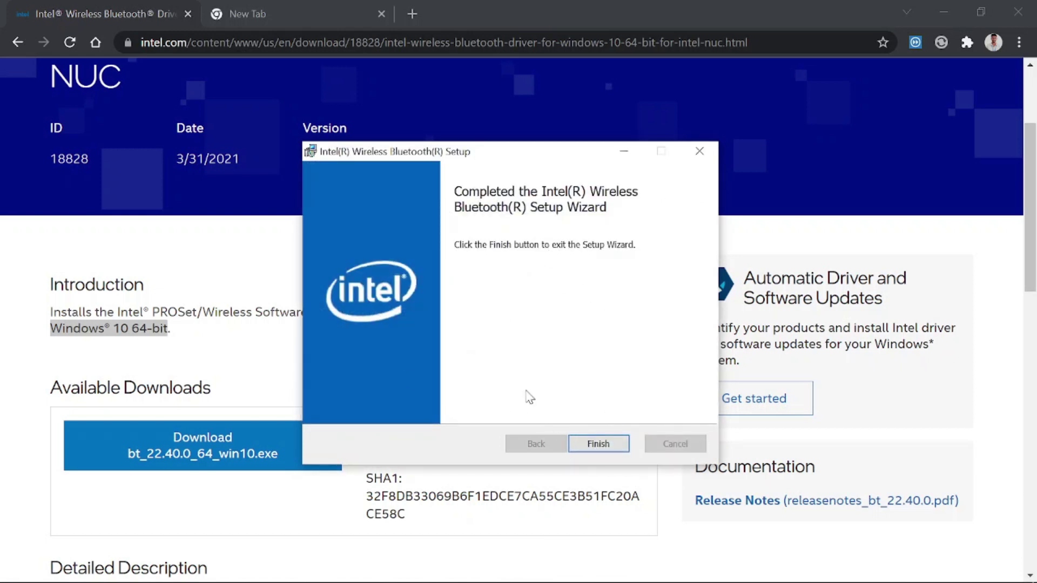
Finish the installer, then open and dismiss Action Center to return to the desktop
{"action": "left_click", "coordinate": [598, 444]}
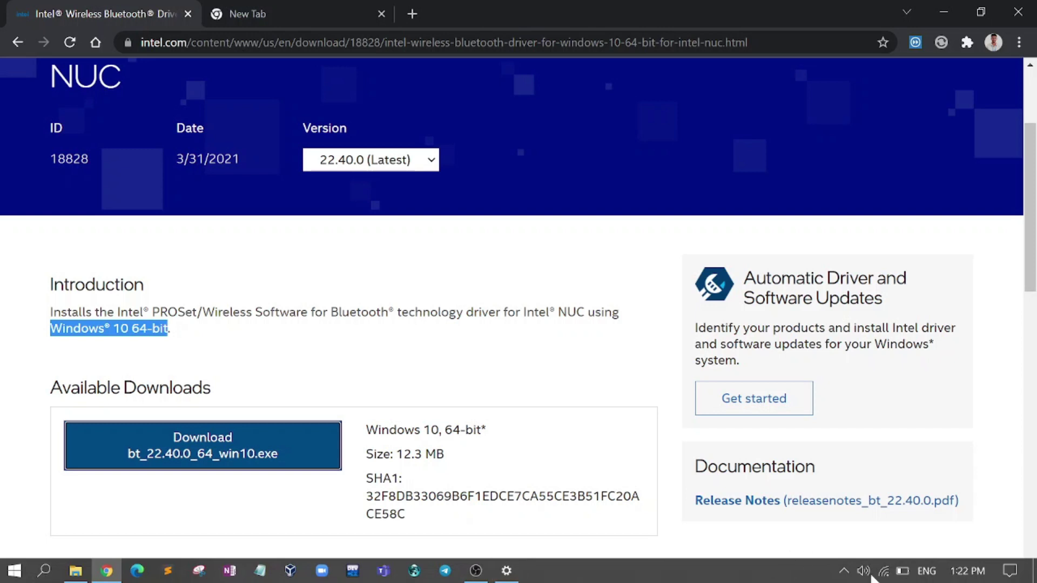
{"action": "key", "text": "super+a"}
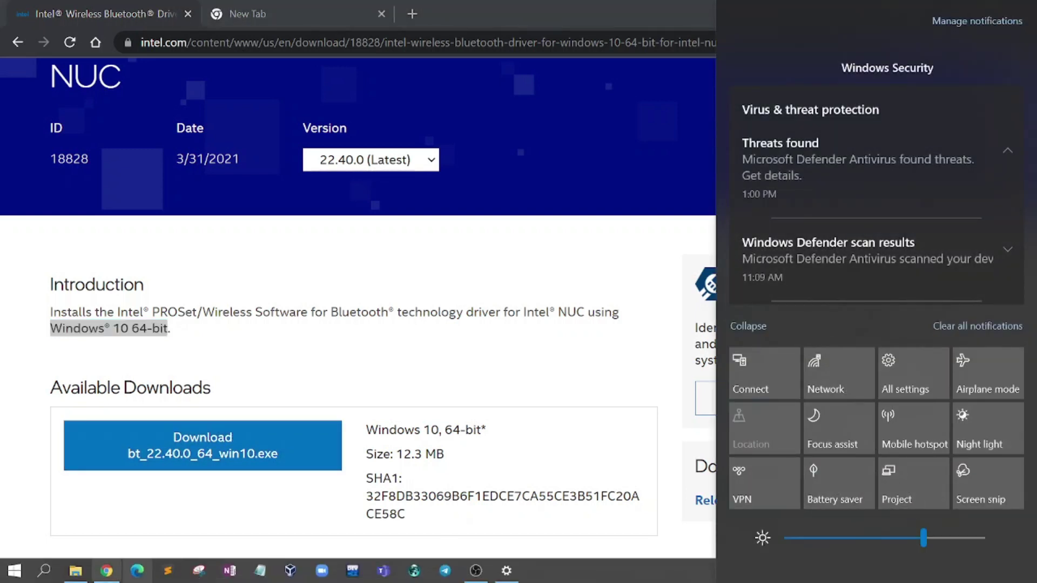
{"action": "left_click", "coordinate": [14, 571]}
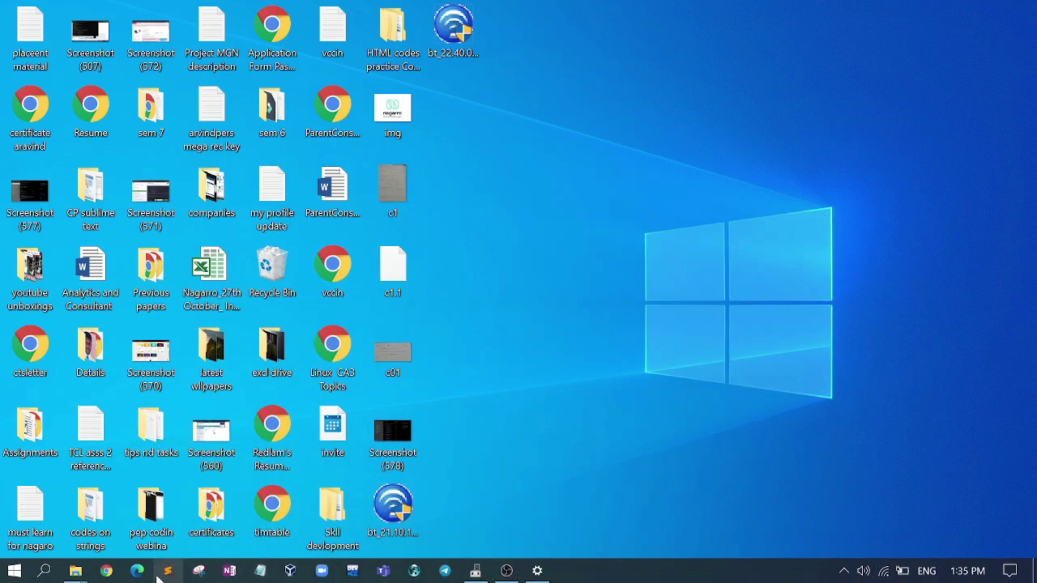
Search for 'device manager' and open Device Manager
{"action": "left_click", "coordinate": [44, 573]}
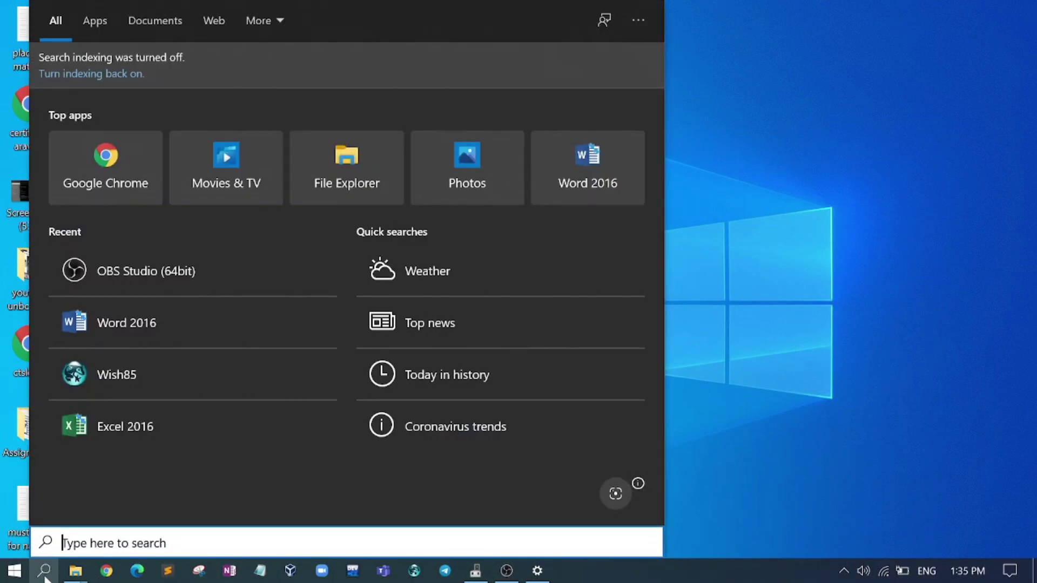
{"action": "type", "text": "device m"}
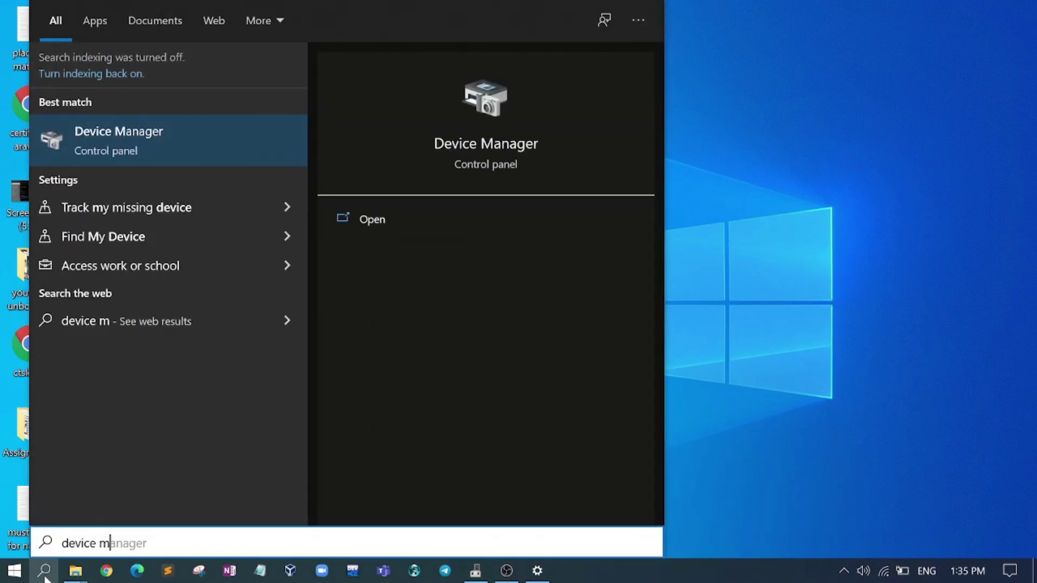
{"action": "type", "text": "n"}
{"action": "key", "text": "BackSpace"}
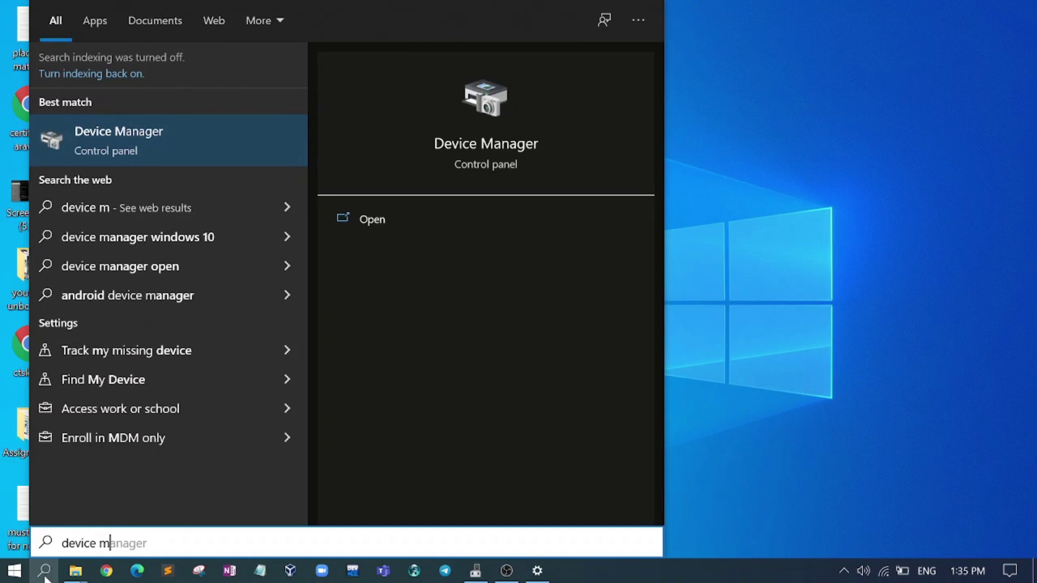
{"action": "key", "text": "Return"}
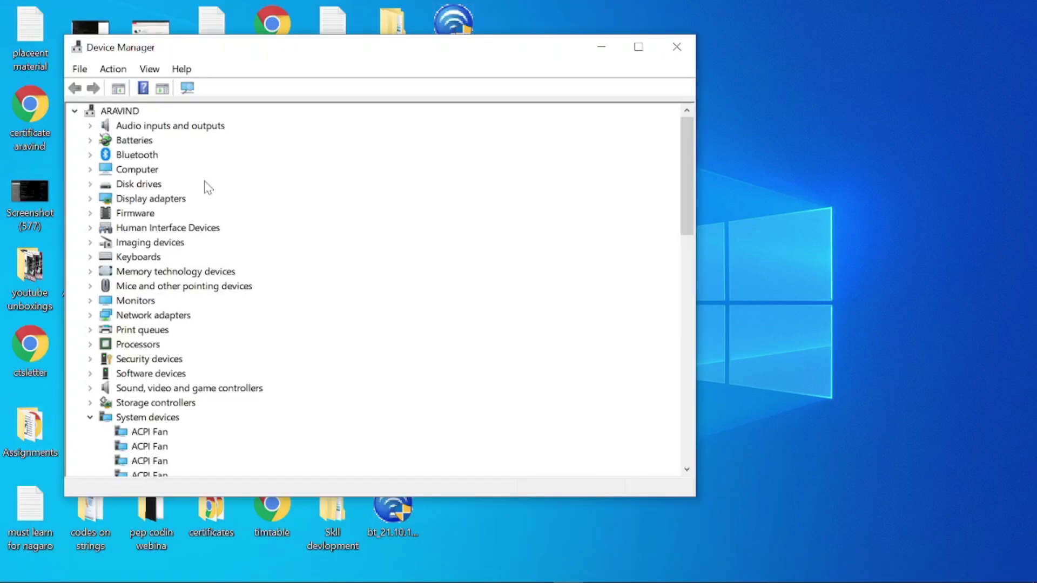
Expand Bluetooth and enable the Qualcomm Atheros QCA9377 Bluetooth 4.1 adapter
{"action": "left_click", "coordinate": [90, 155]}
{"action": "left_click", "coordinate": [192, 169]}
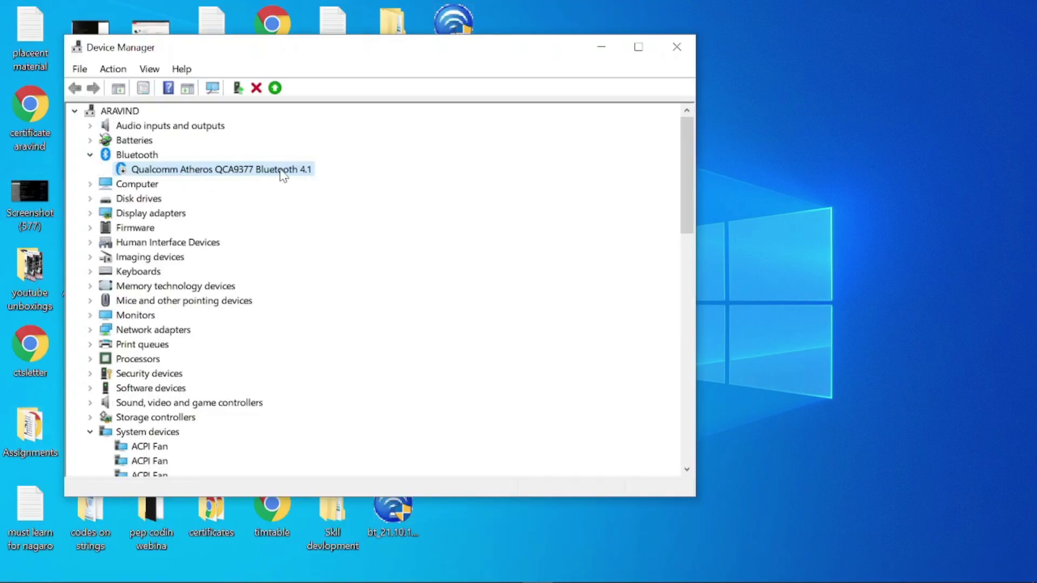
{"action": "right_click", "coordinate": [160, 169]}
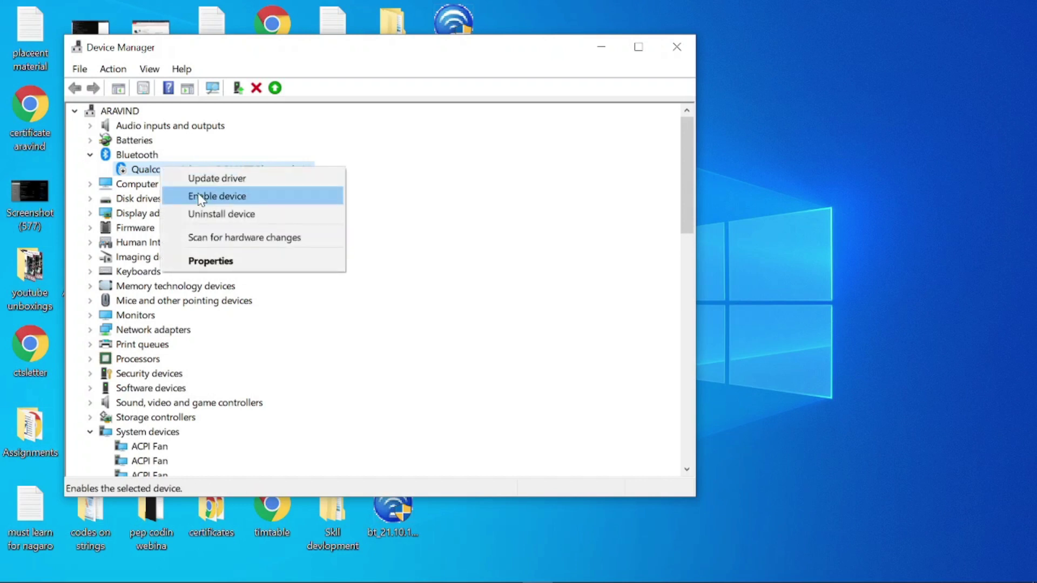
{"action": "left_click", "coordinate": [246, 200]}
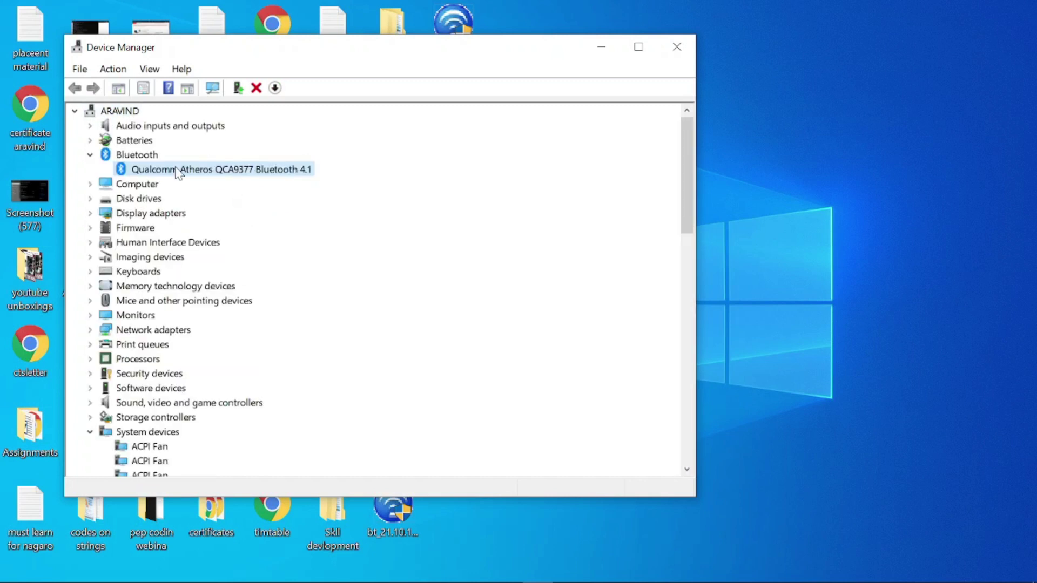
Minimize Device Manager and toggle Action Center's Bluetooth tile on, then back off
{"action": "left_click", "coordinate": [93, 154]}
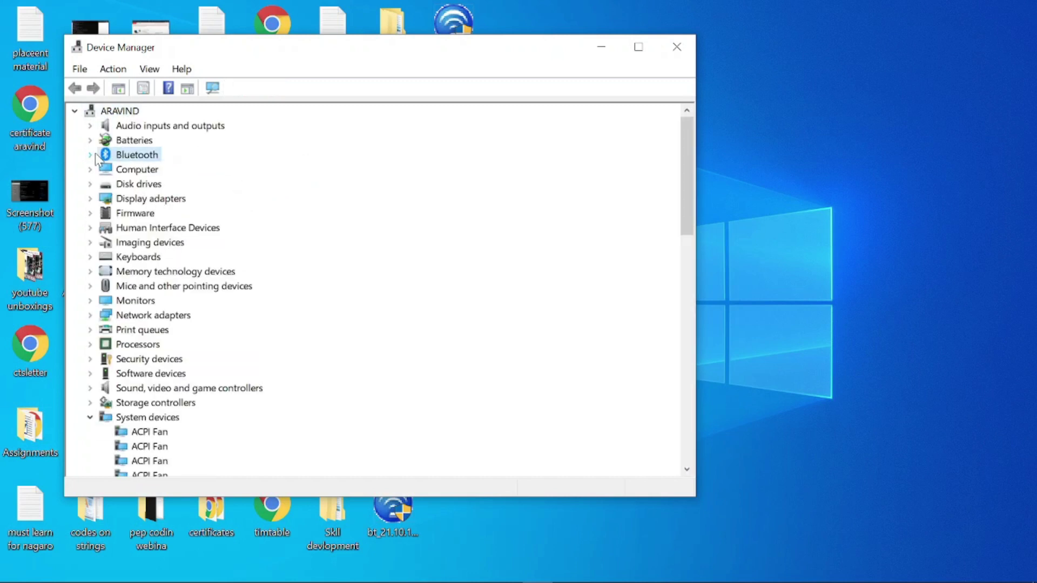
{"action": "left_click", "coordinate": [593, 52]}
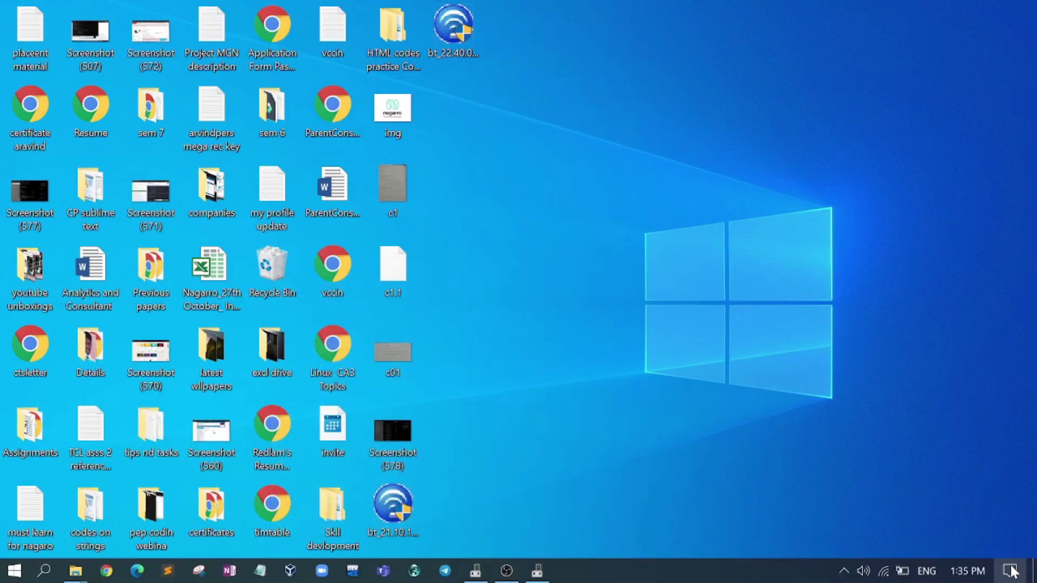
{"action": "left_click", "coordinate": [1010, 571]}
{"action": "left_click", "coordinate": [745, 436]}
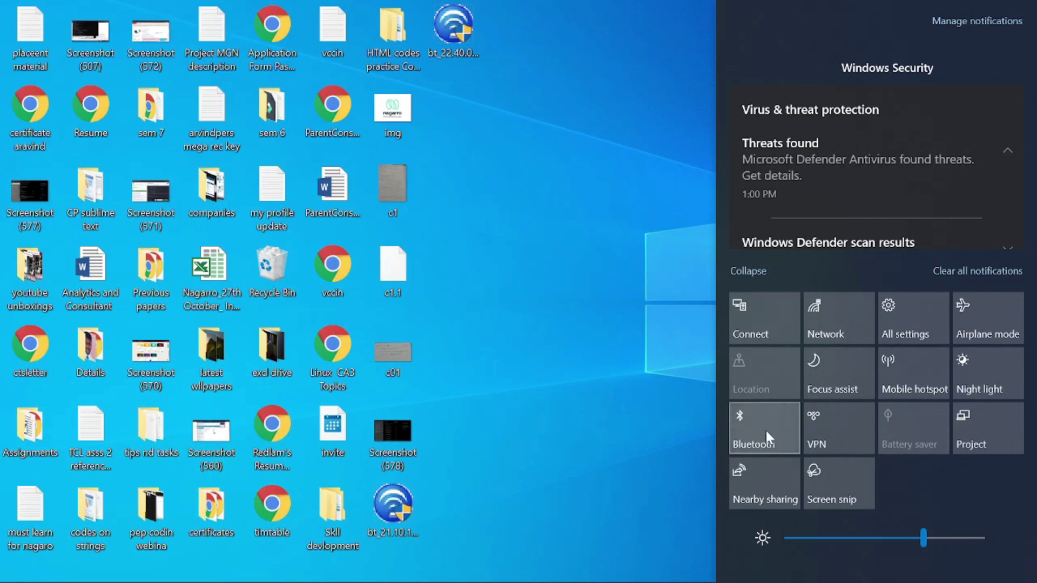
{"action": "left_click", "coordinate": [768, 427]}
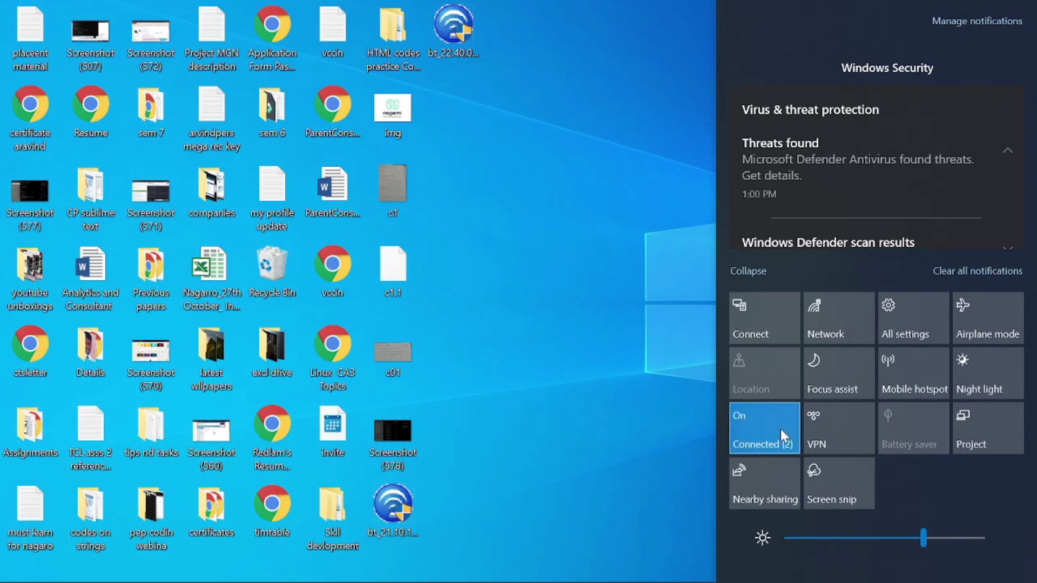
{"action": "left_click", "coordinate": [781, 429]}
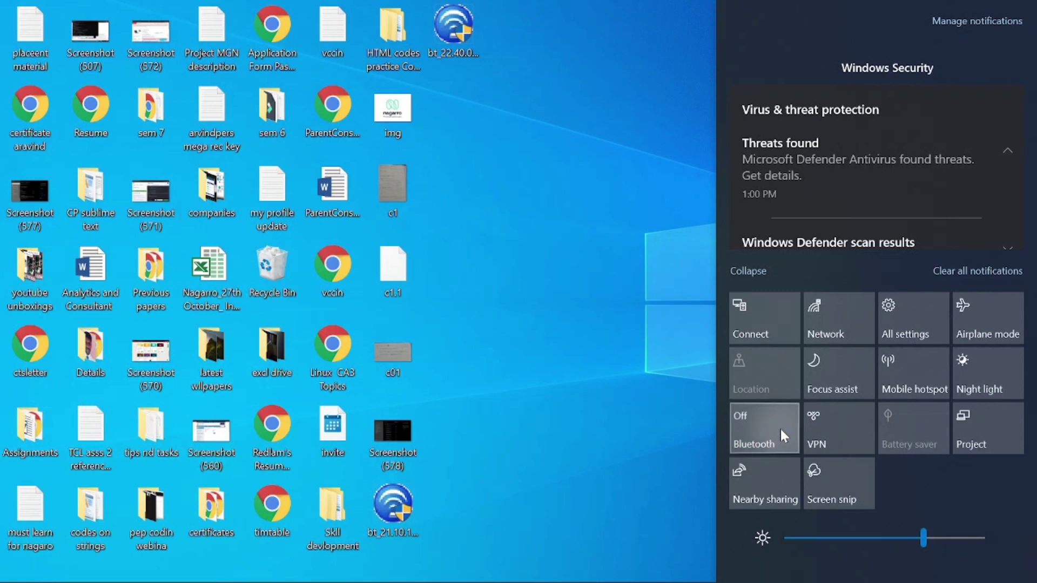
{"action": "left_click", "coordinate": [780, 428]}
{"action": "left_click", "coordinate": [652, 354]}
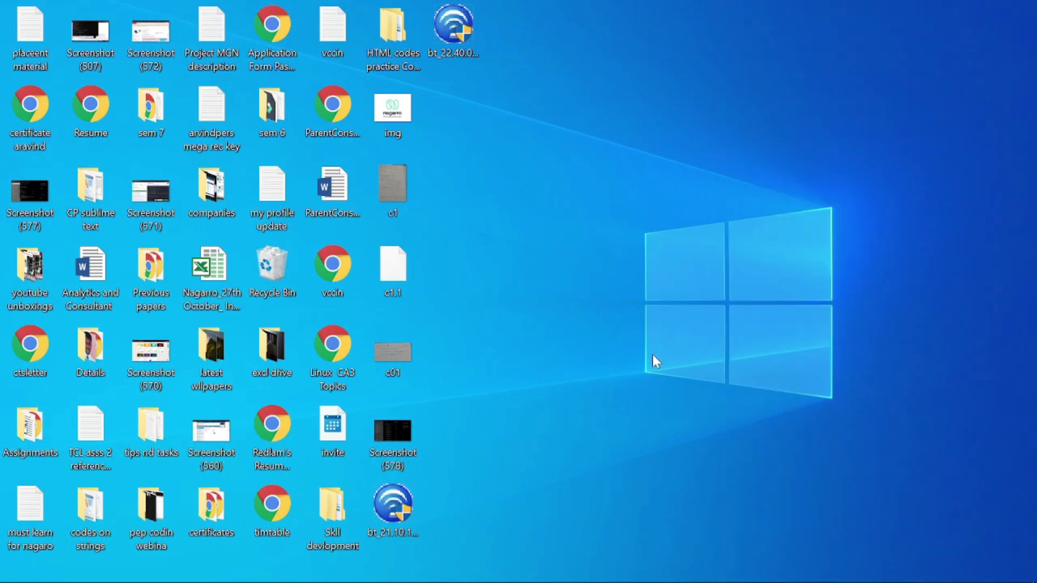